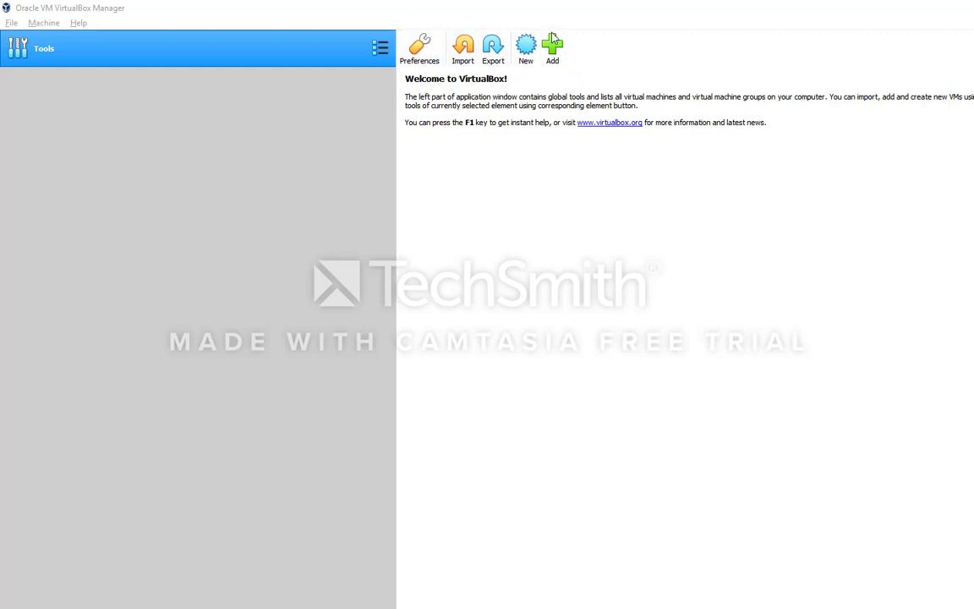
Start the Create Virtual Machine wizard from the VirtualBox Manager toolbar.
{"action": "left_click", "coordinate": [526, 47]}
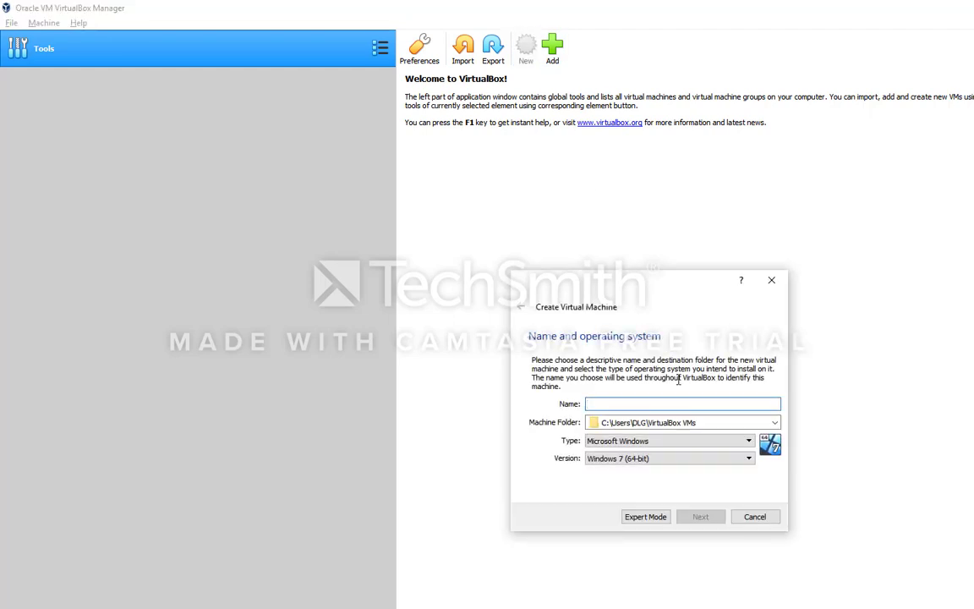
Name the machine 'thor demo' and store it in the Desktop's virtual_machine folder.
{"action": "type", "text": "thor"}
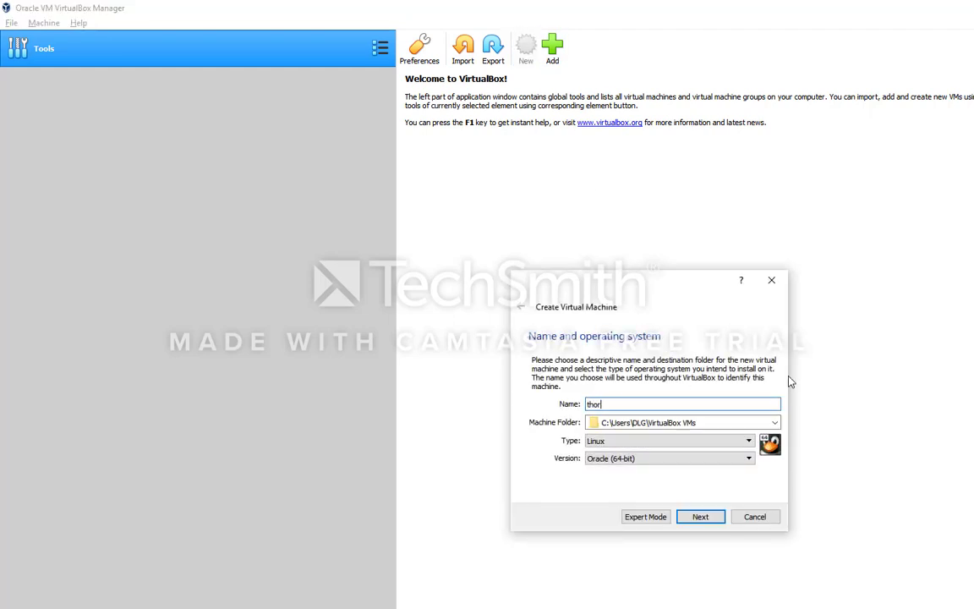
{"action": "type", "text": " demo"}
{"action": "left_click", "coordinate": [727, 422]}
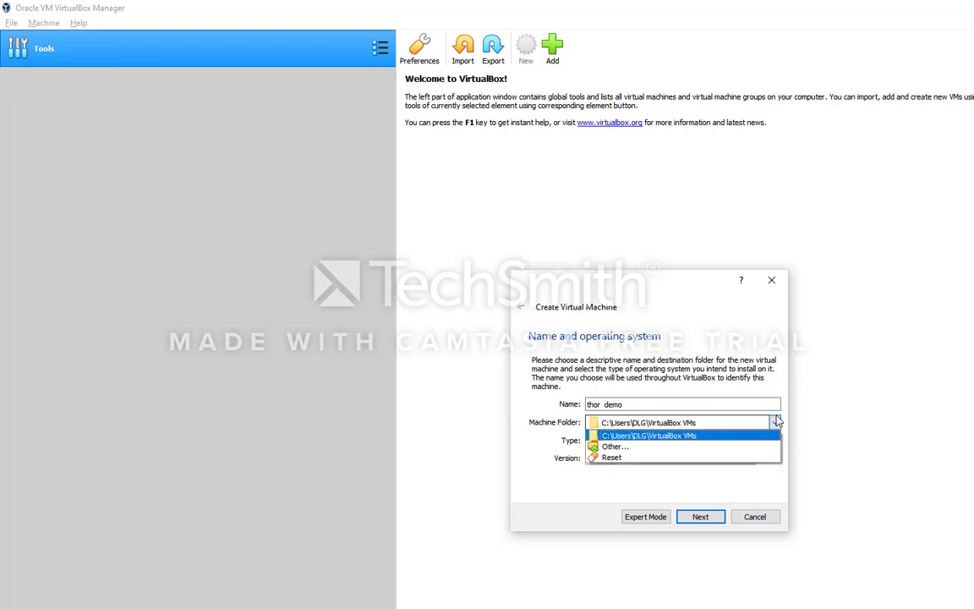
{"action": "left_click", "coordinate": [712, 448]}
{"action": "left_click", "coordinate": [579, 373]}
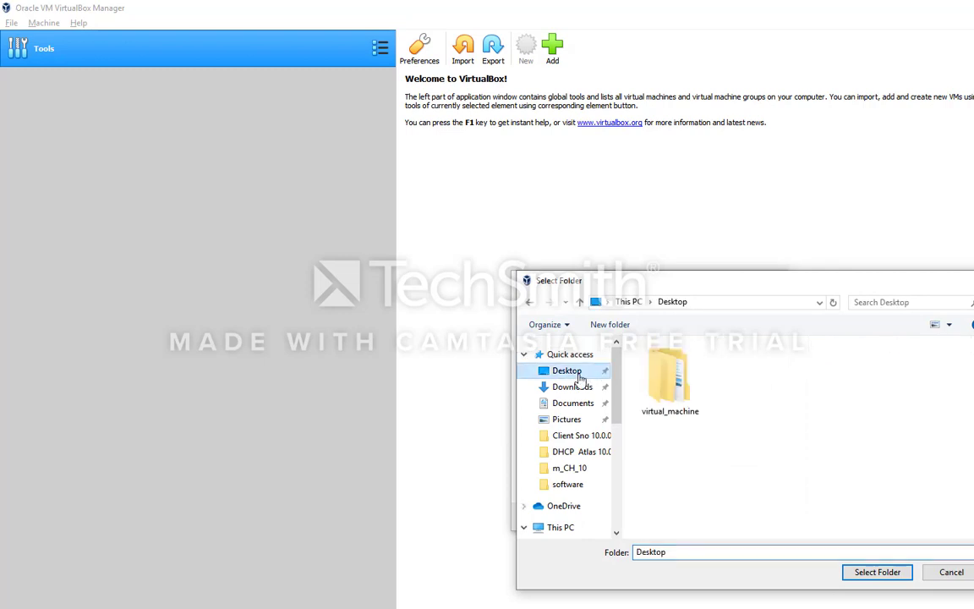
{"action": "left_click", "coordinate": [677, 383]}
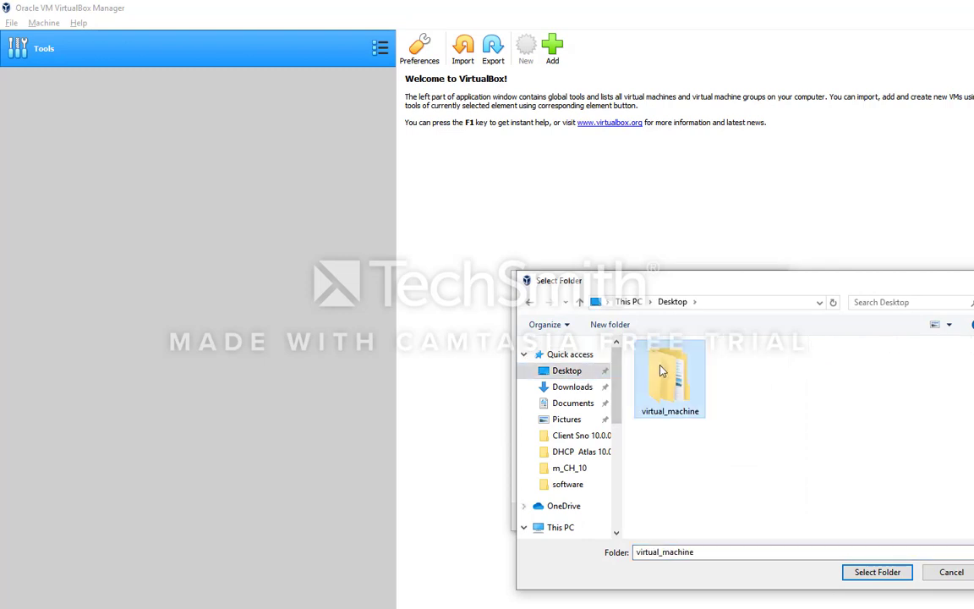
{"action": "left_click", "coordinate": [867, 572]}
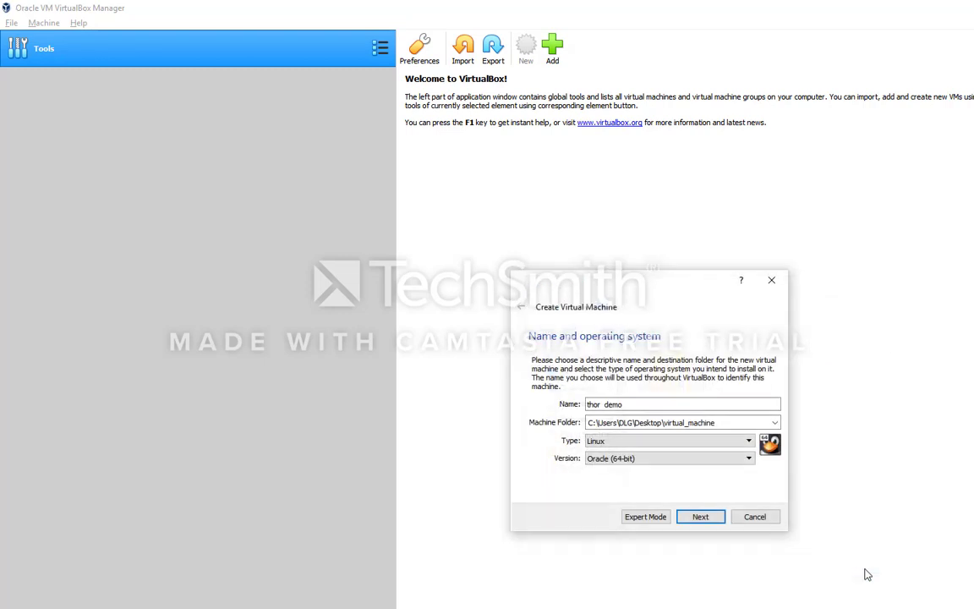
Set the OS to Microsoft Windows, version Windows 2016 (64-bit), and continue.
{"action": "left_click", "coordinate": [707, 441]}
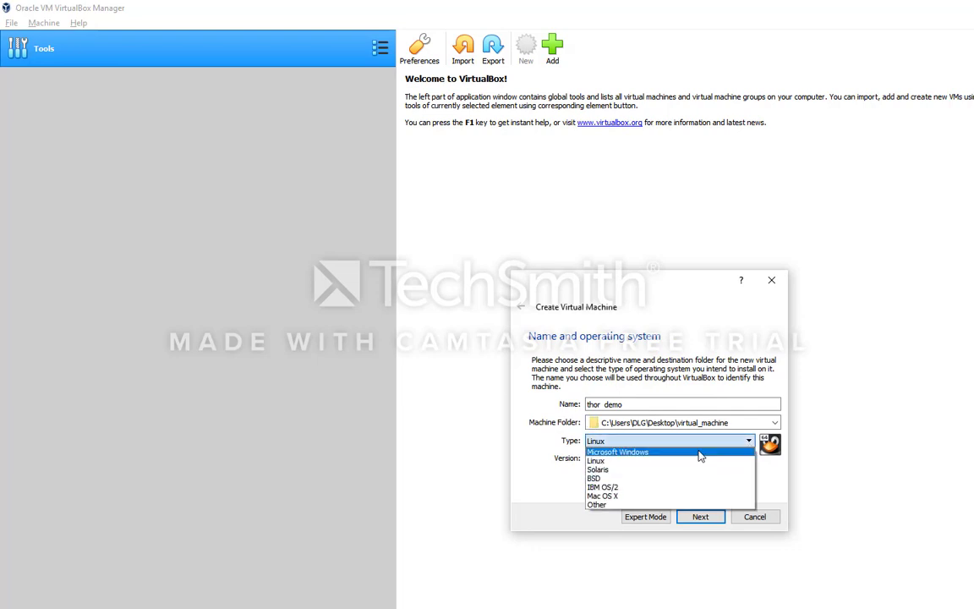
{"action": "left_click", "coordinate": [698, 452]}
{"action": "left_click", "coordinate": [749, 458]}
{"action": "scroll", "coordinate": [700, 501], "scroll_direction": "down", "scroll_amount": 3}
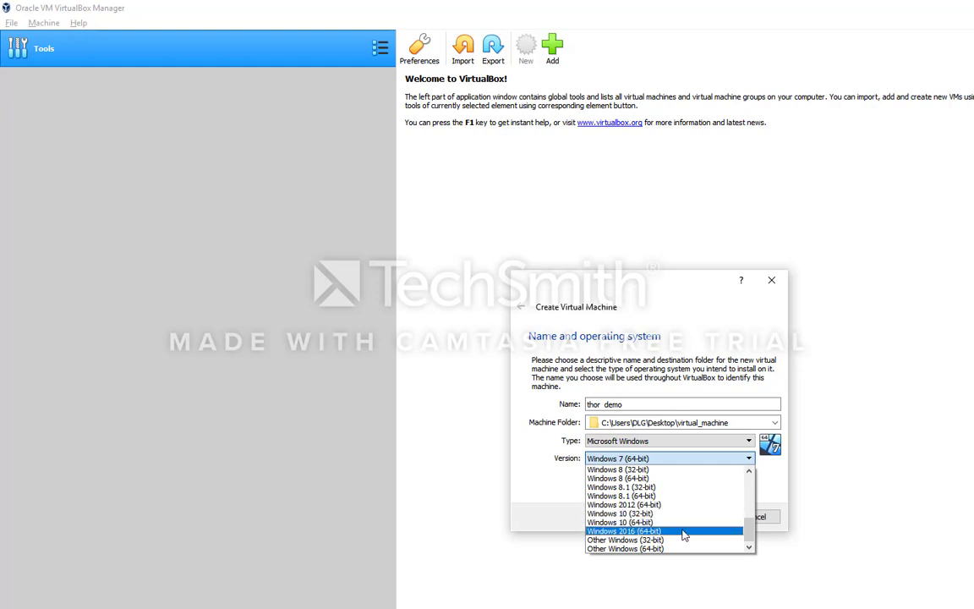
{"action": "left_click", "coordinate": [683, 531]}
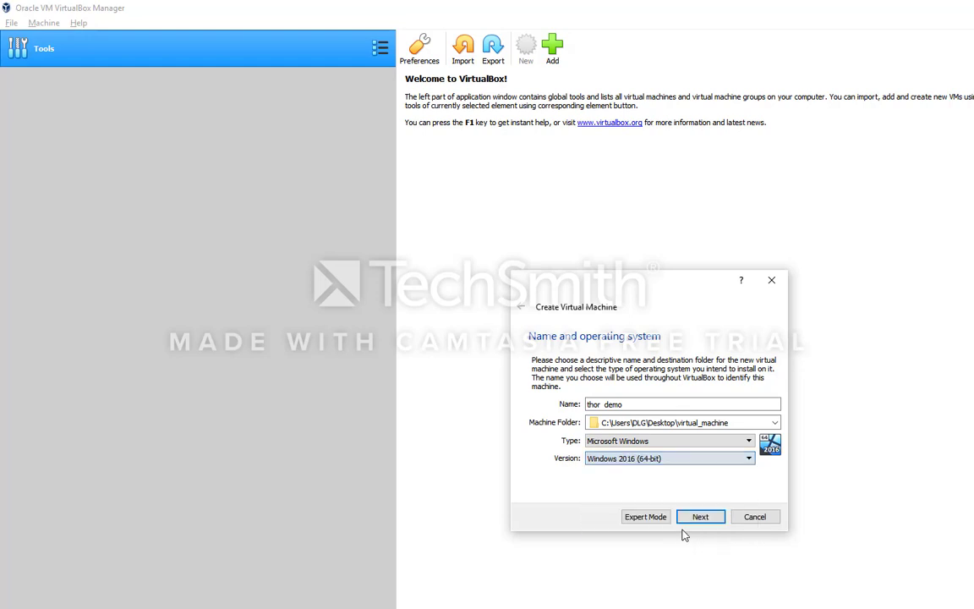
{"action": "left_click", "coordinate": [693, 517]}
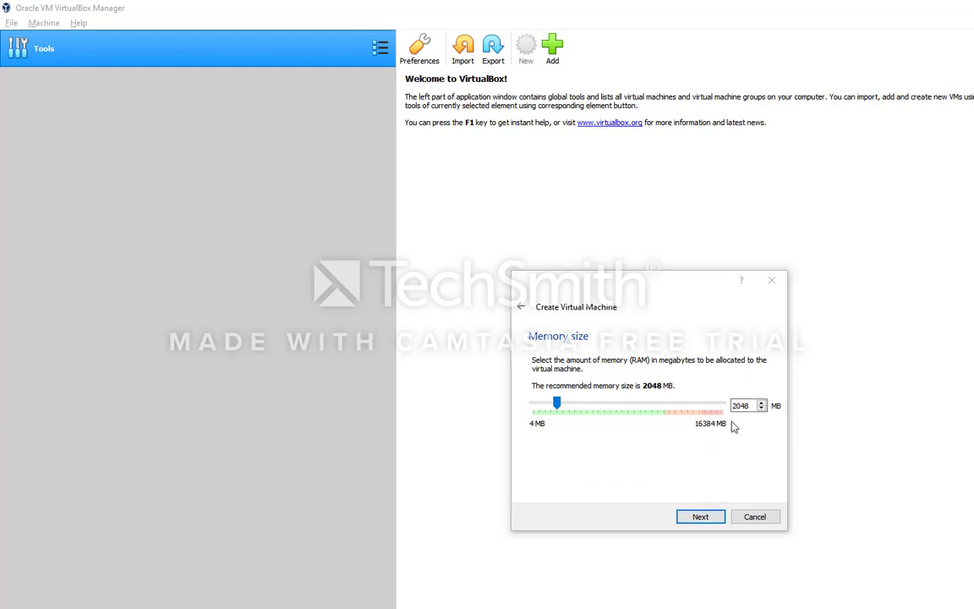
Give the machine 2048 MB memory and a new 16.86 GB dynamically allocated VDI disk.
{"action": "left_click", "coordinate": [700, 516]}
{"action": "left_click", "coordinate": [702, 518]}
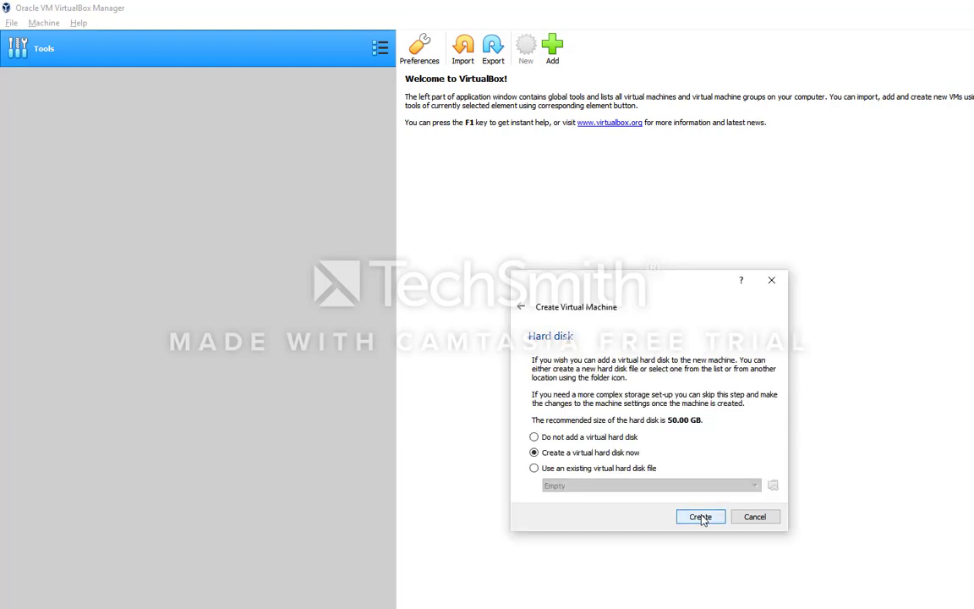
{"action": "left_click", "coordinate": [701, 517]}
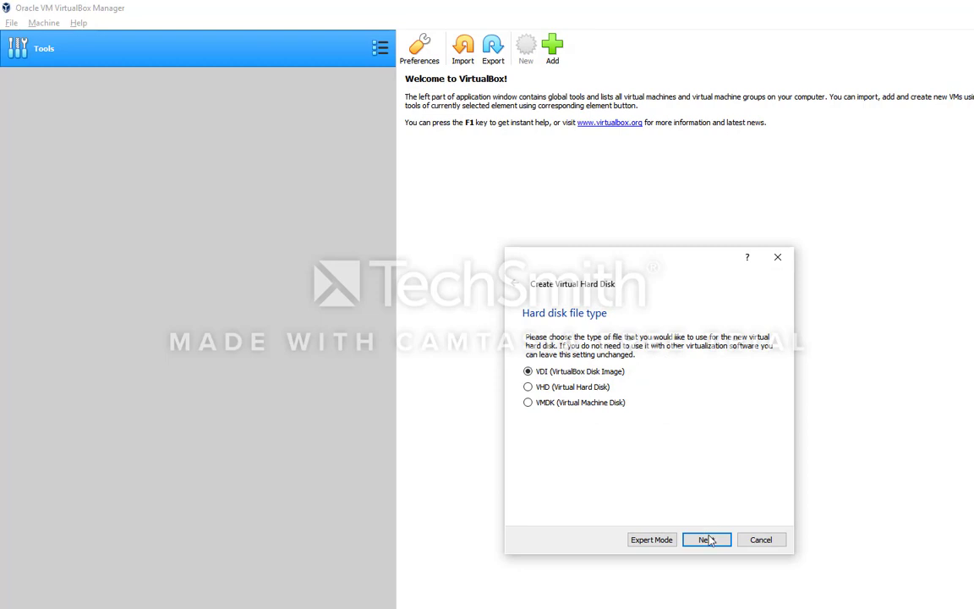
{"action": "left_click", "coordinate": [708, 541]}
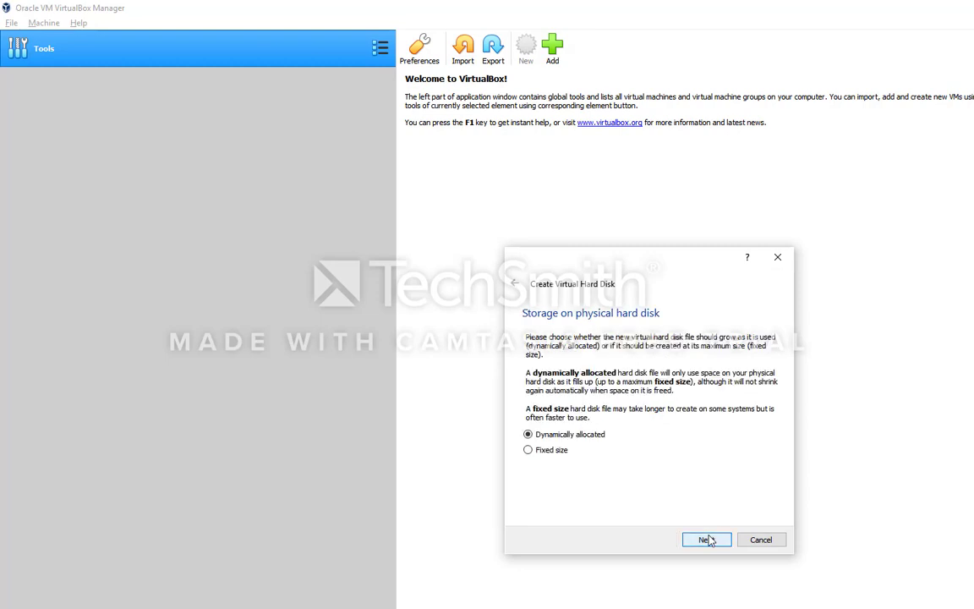
{"action": "left_click", "coordinate": [707, 540]}
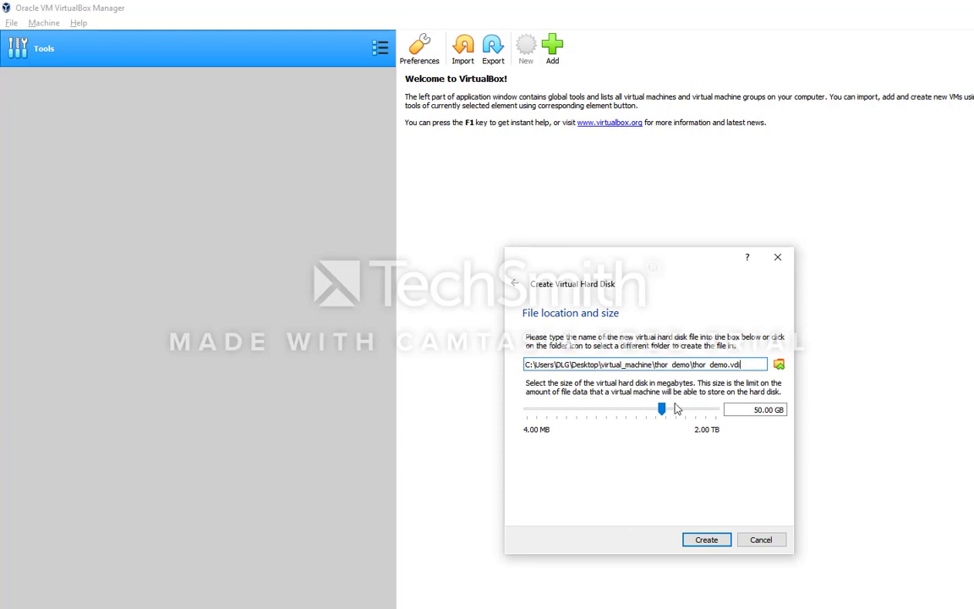
{"action": "left_click_drag", "start_coordinate": [662, 409], "coordinate": [650, 409]}
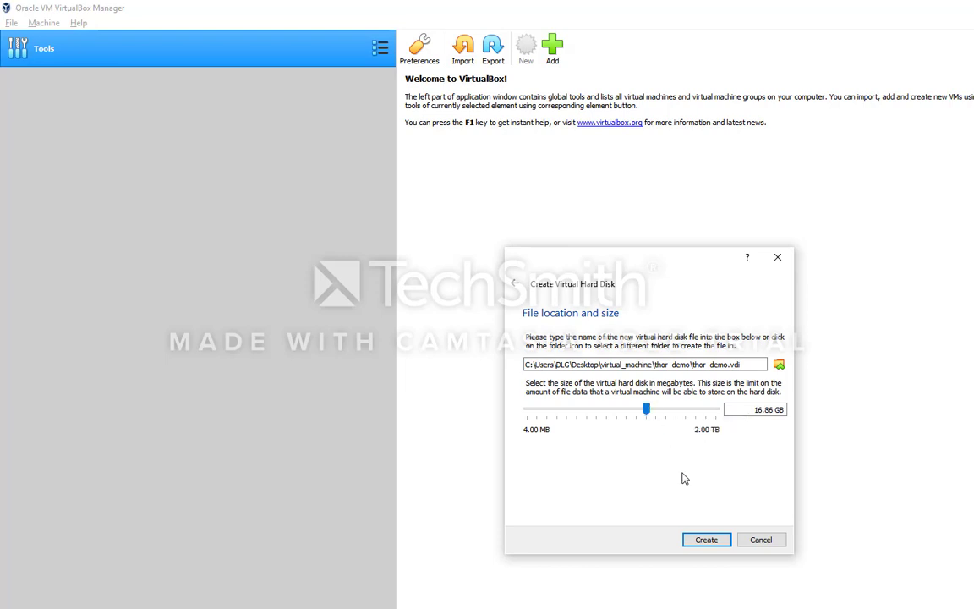
{"action": "left_click", "coordinate": [721, 541]}
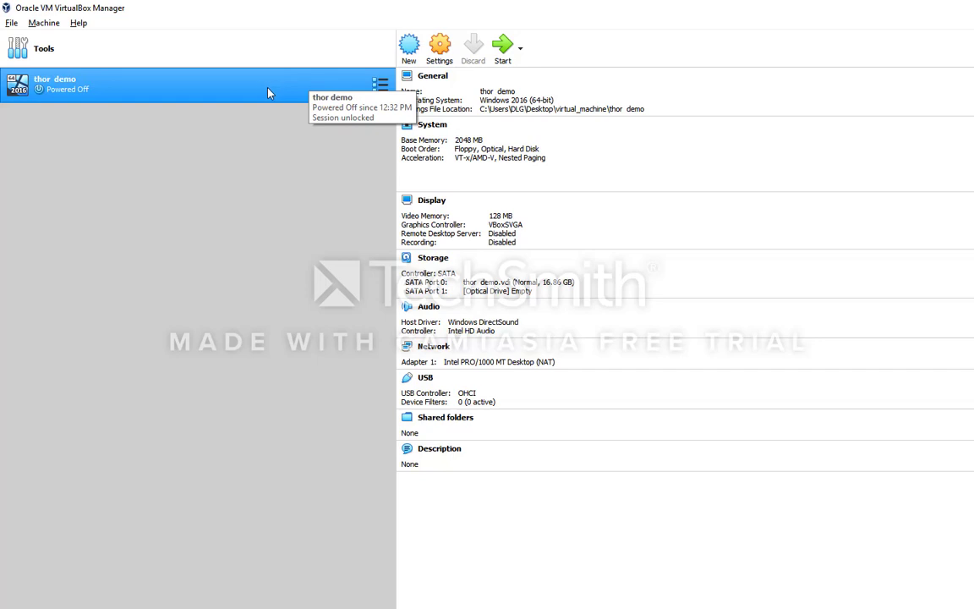
Boot thor demo from the Windows Server 2016 Datacenter evaluation ISO.
{"action": "left_click", "coordinate": [503, 47]}
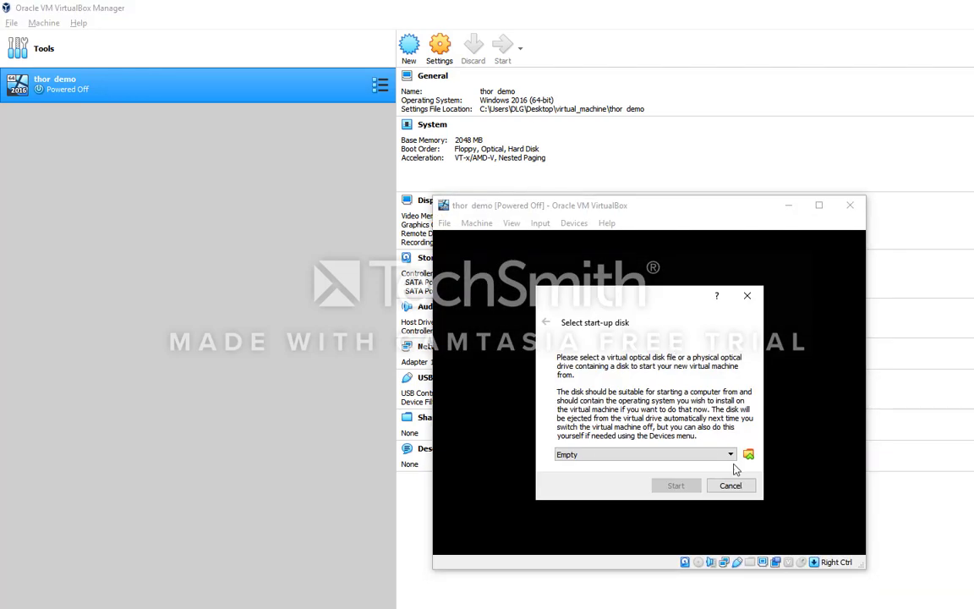
{"action": "left_click", "coordinate": [750, 456]}
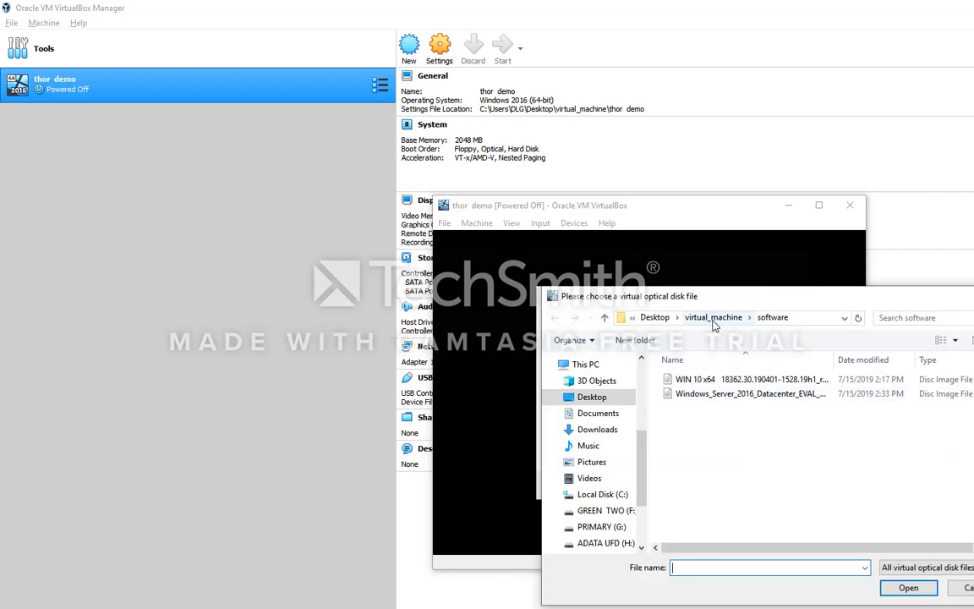
{"action": "left_click", "coordinate": [704, 395]}
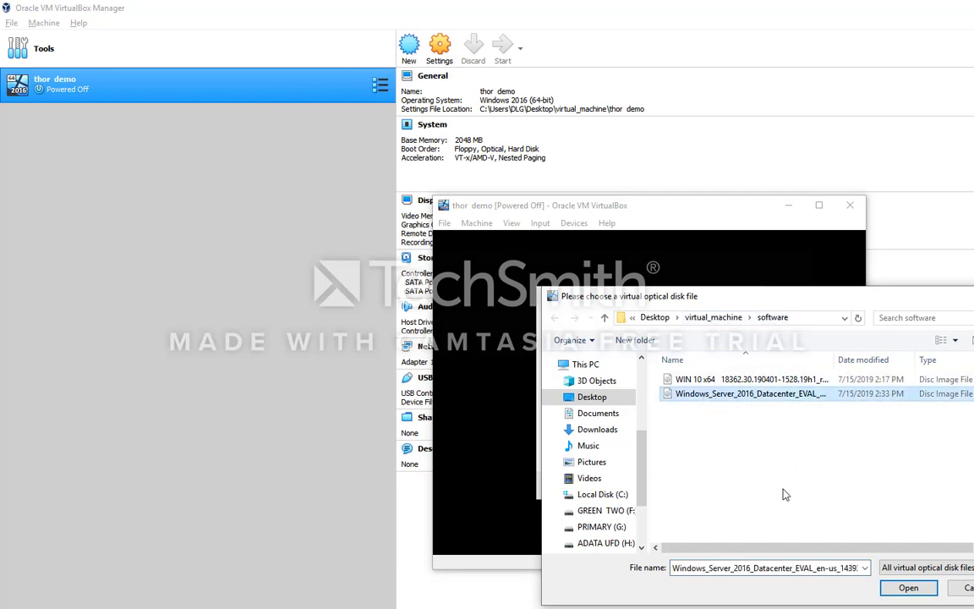
{"action": "left_click", "coordinate": [905, 587]}
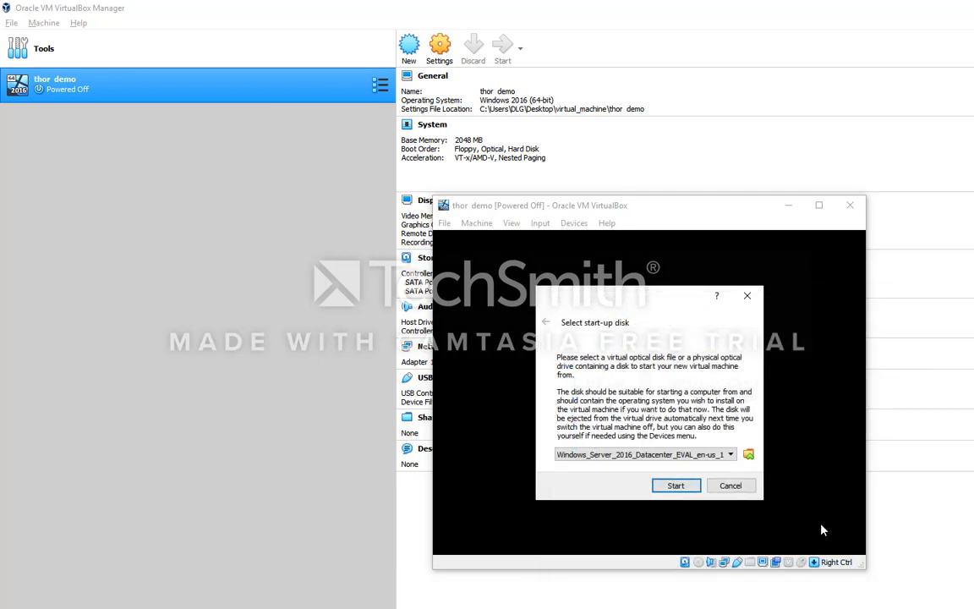
{"action": "left_click", "coordinate": [676, 487]}
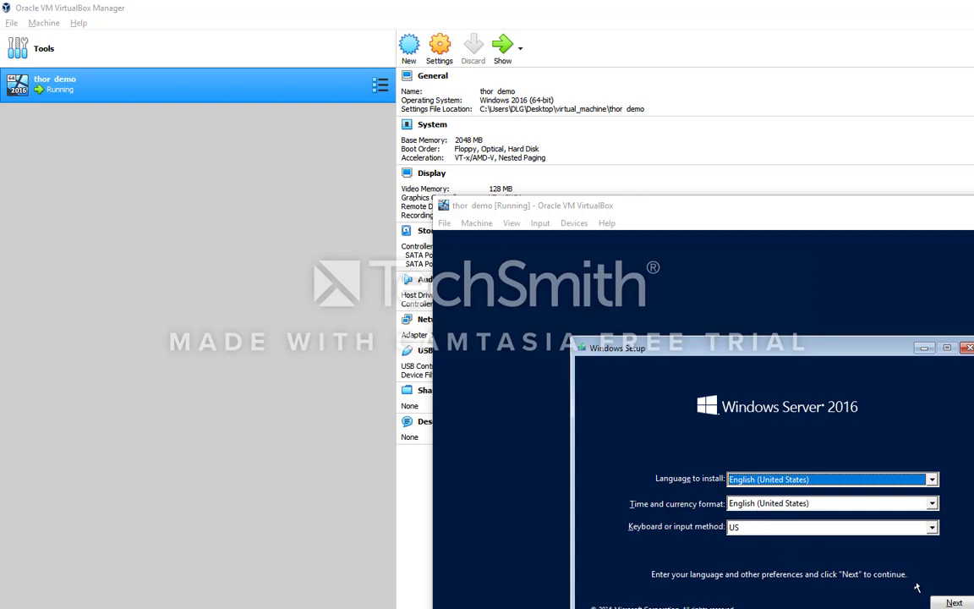
Keep default language settings and choose Standard Evaluation (Desktop Experience) as the edition.
{"action": "left_click", "coordinate": [953, 603]}
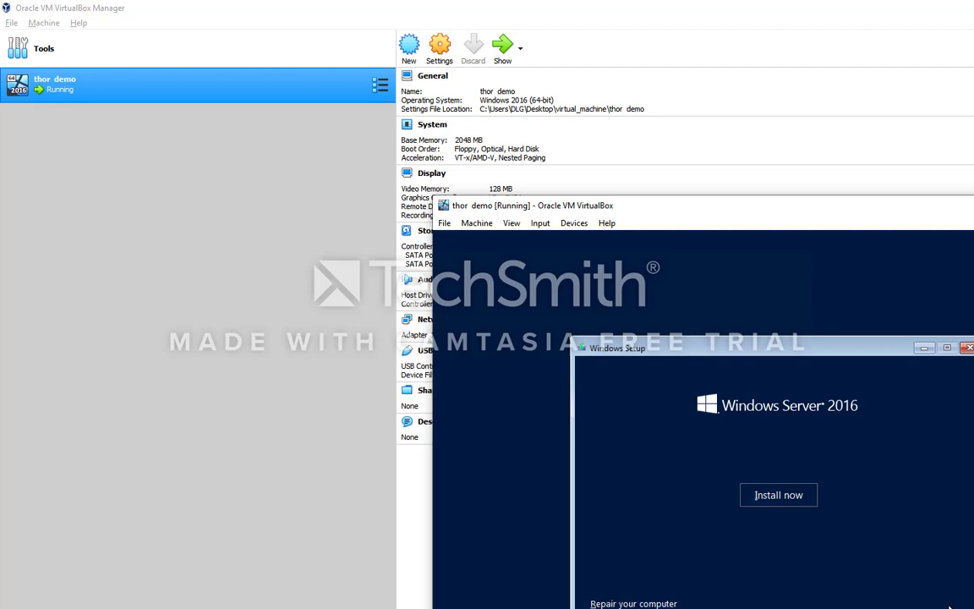
{"action": "left_click", "coordinate": [786, 495]}
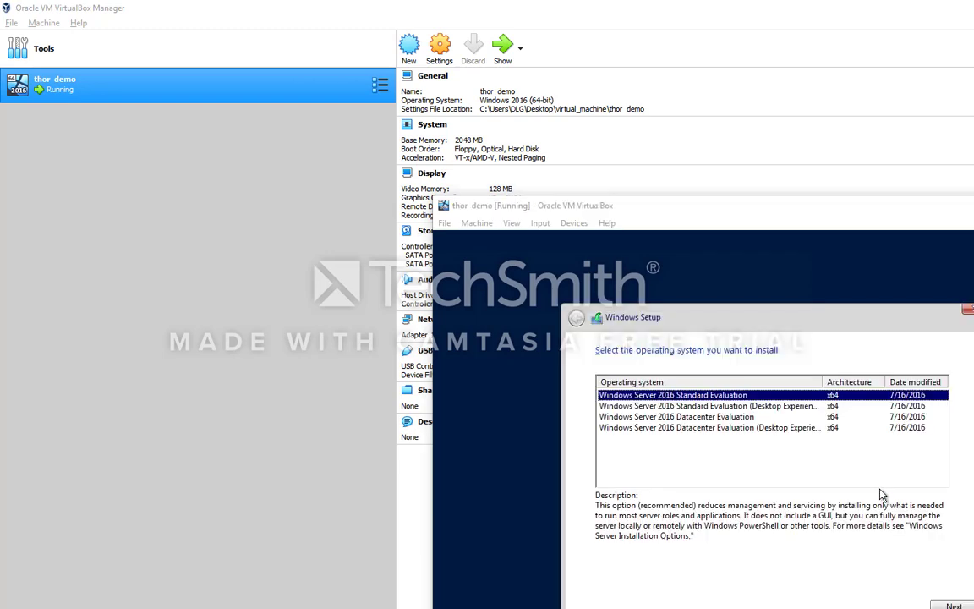
{"action": "left_click", "coordinate": [786, 408]}
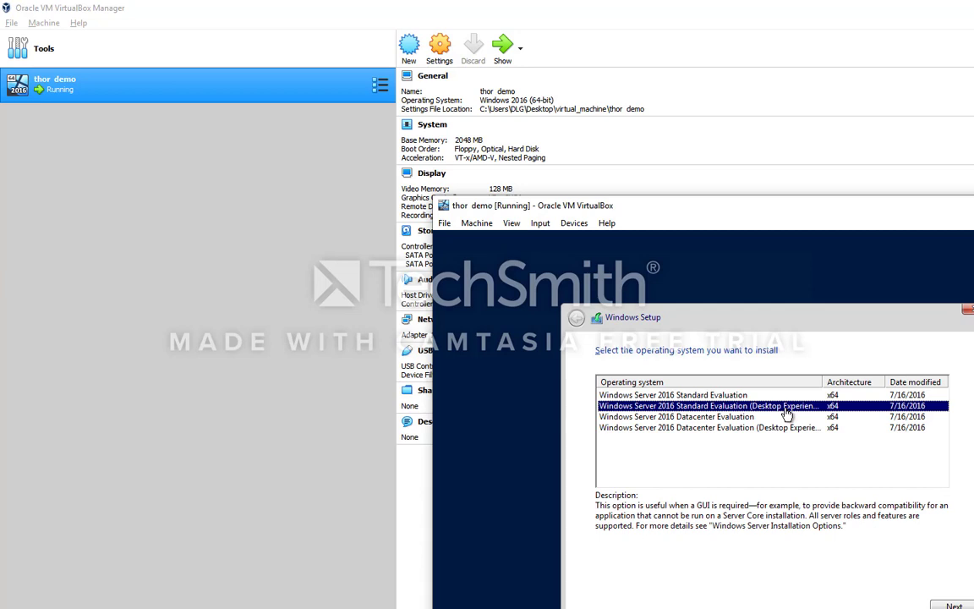
{"action": "left_click", "coordinate": [951, 605]}
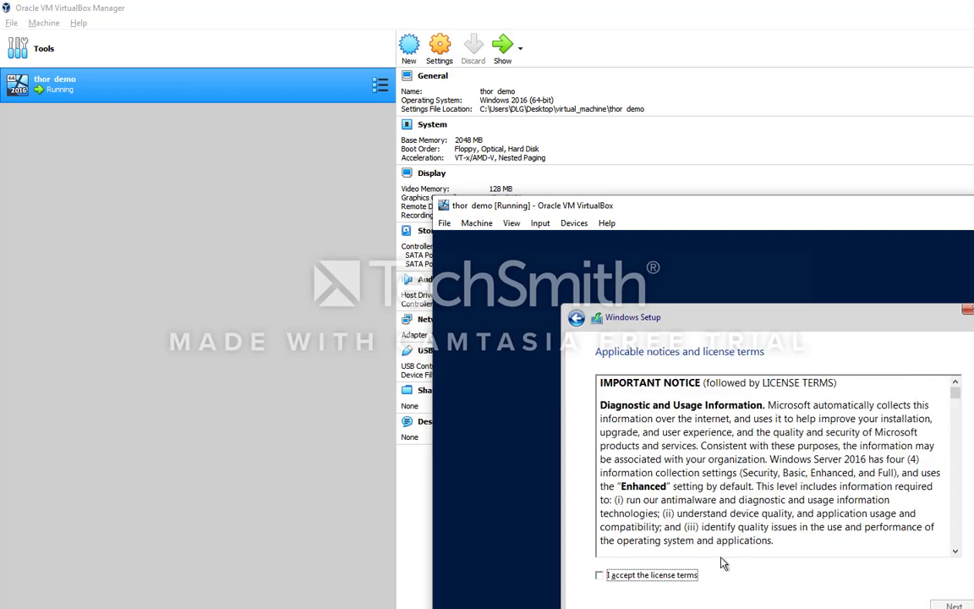
Accept the license and do a custom install onto Drive 0's unallocated space.
{"action": "left_click", "coordinate": [633, 575]}
{"action": "left_click", "coordinate": [954, 606]}
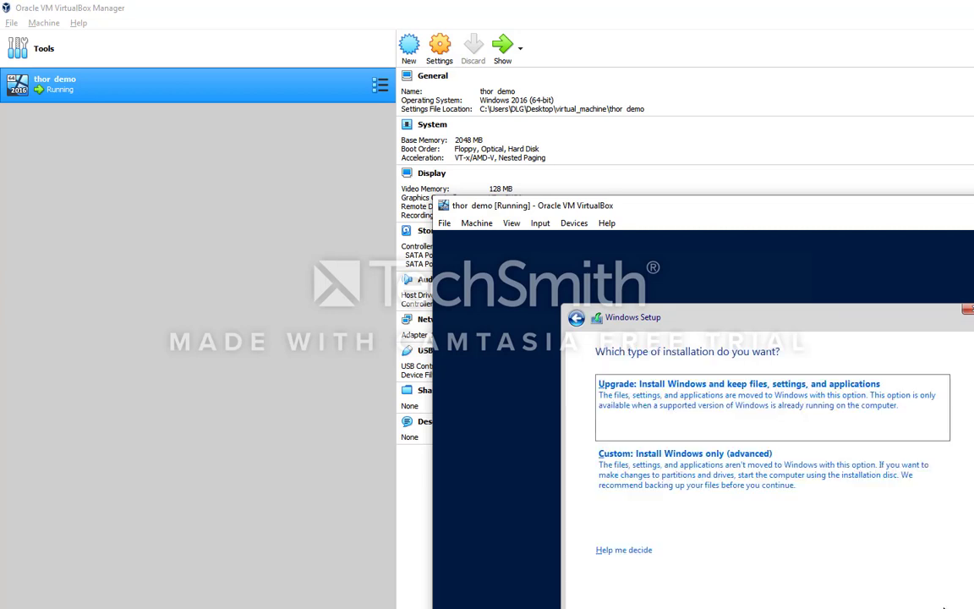
{"action": "left_click", "coordinate": [685, 464]}
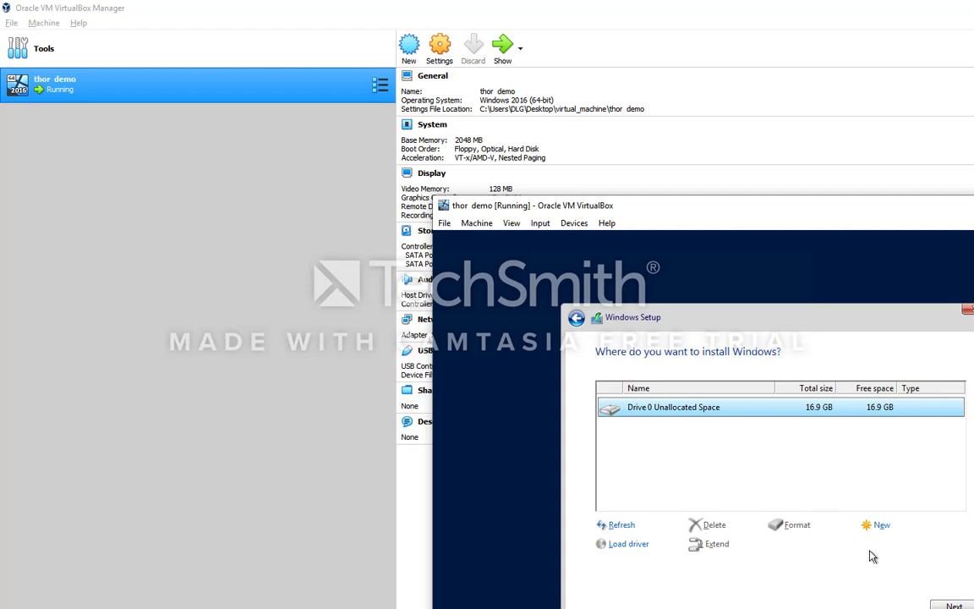
{"action": "left_click", "coordinate": [935, 605]}
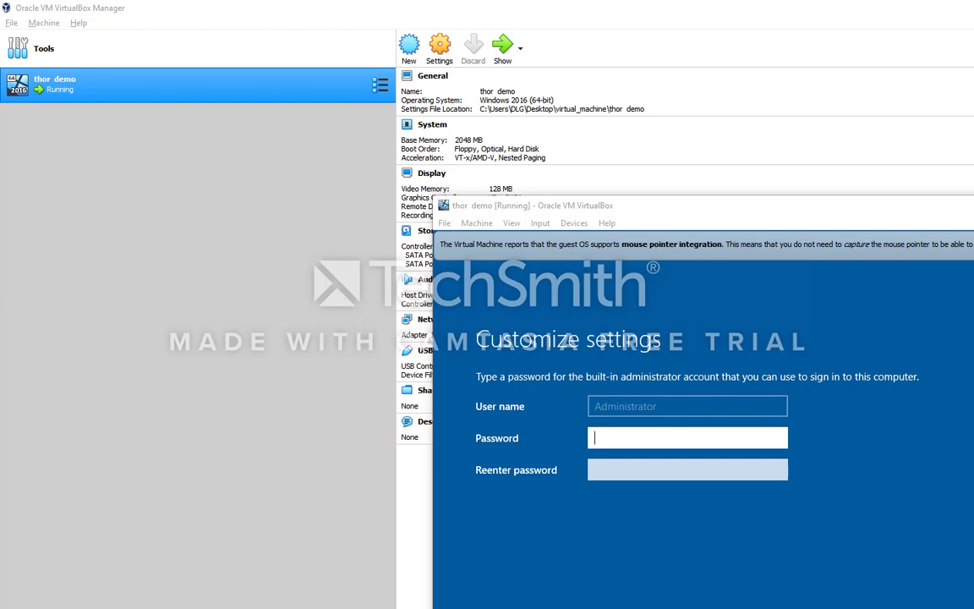
Enter and confirm the built-in Administrator password, then finish setup.
{"action": "left_click", "coordinate": [619, 440]}
{"action": "type", "text": "P"}
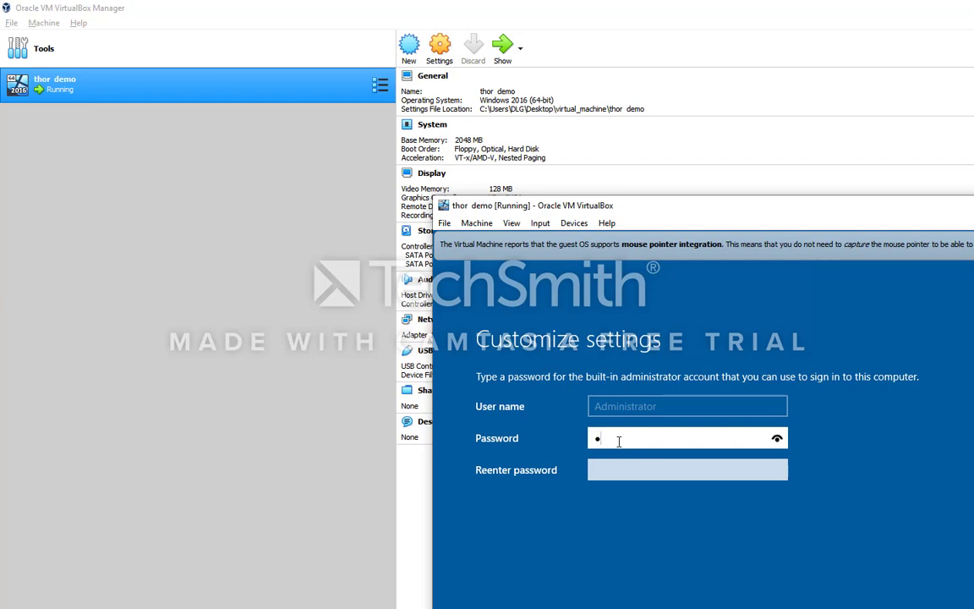
{"action": "type", "text": "@ssw0rd1"}
{"action": "left_click", "coordinate": [777, 438]}
{"action": "left_click", "coordinate": [724, 470]}
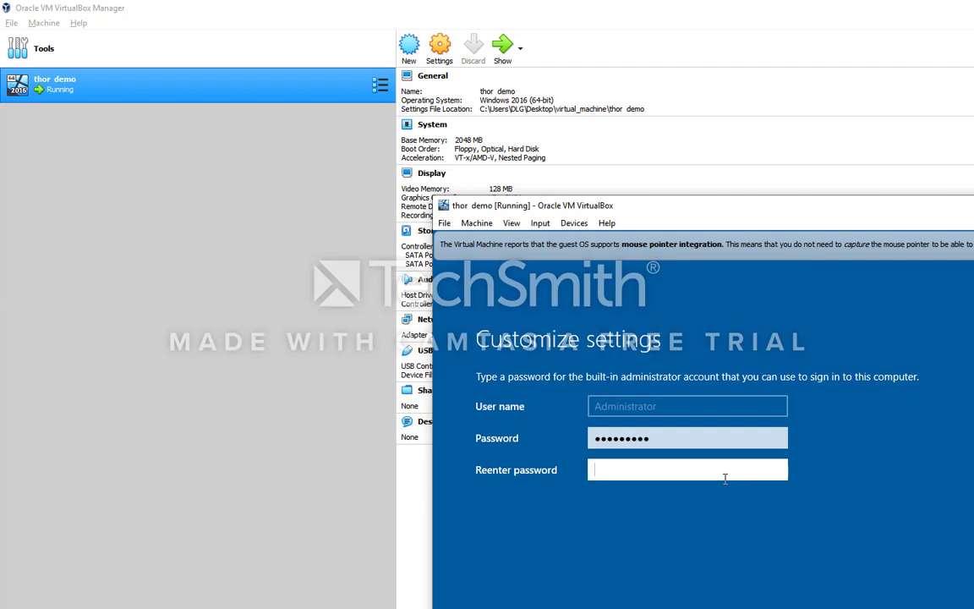
{"action": "type", "text": "*********"}
{"action": "key", "text": "F9"}
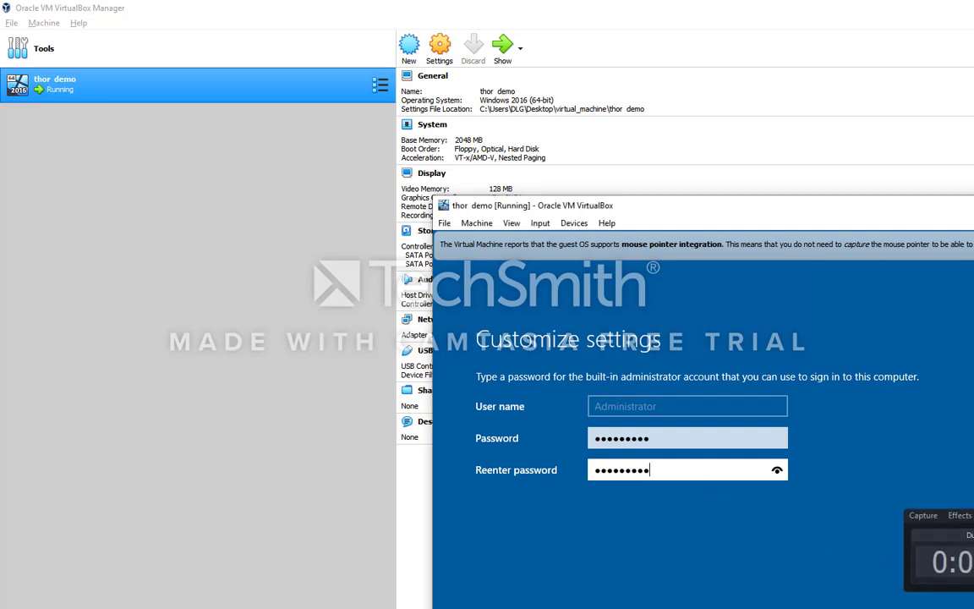
{"action": "key", "text": "Return"}
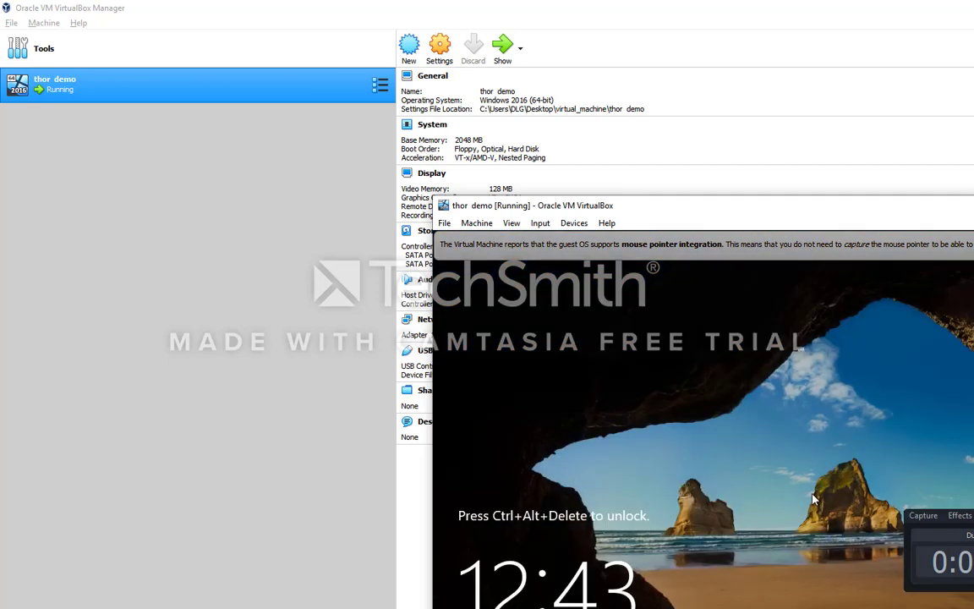
Send Ctrl-Alt-Del via the VM's Input menu and enter the Administrator password.
{"action": "left_click_drag", "start_coordinate": [973, 517], "coordinate": [945, 124]}
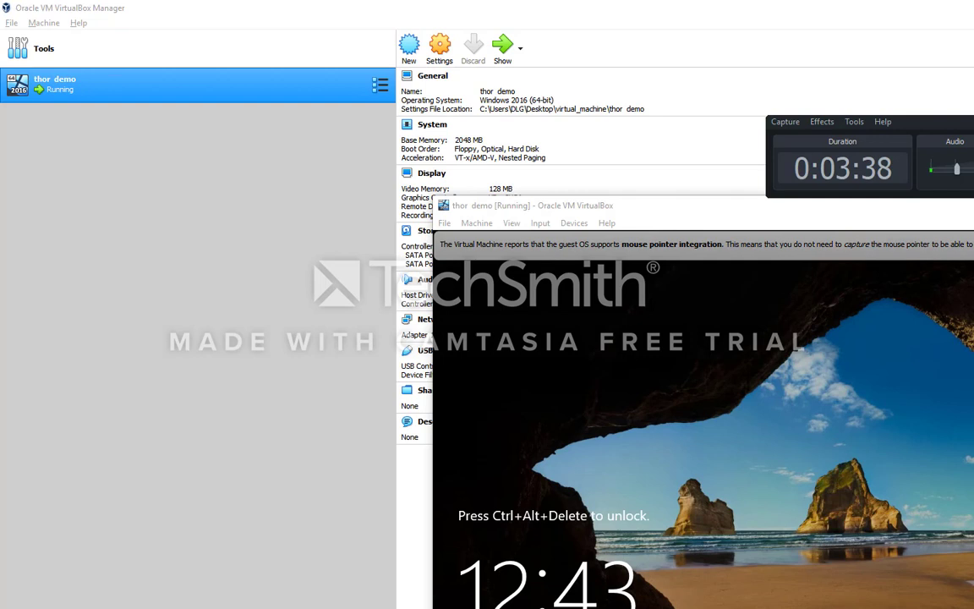
{"action": "left_click", "coordinate": [659, 225]}
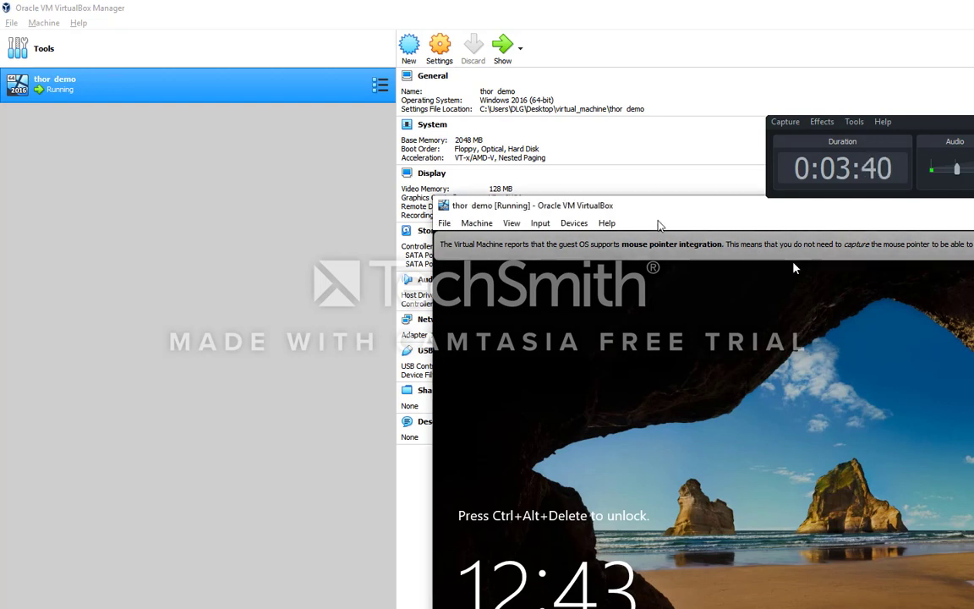
{"action": "left_click", "coordinate": [540, 223]}
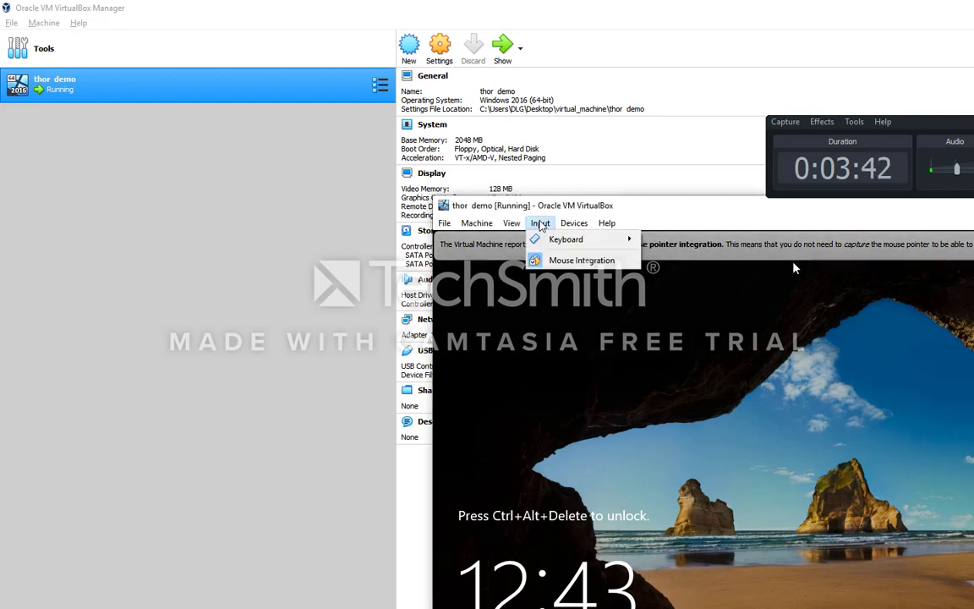
{"action": "mouse_move", "coordinate": [558, 240]}
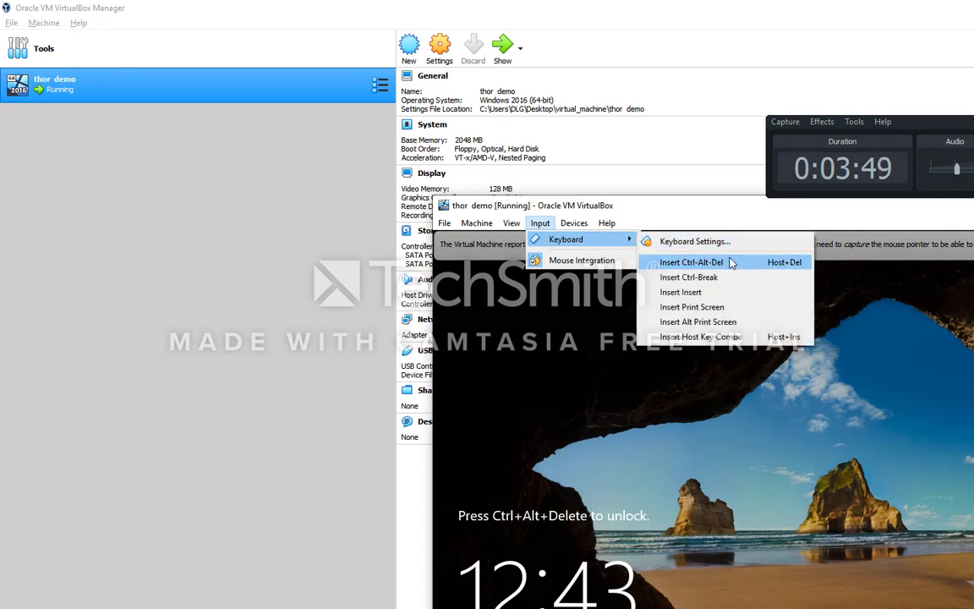
{"action": "left_click", "coordinate": [778, 264]}
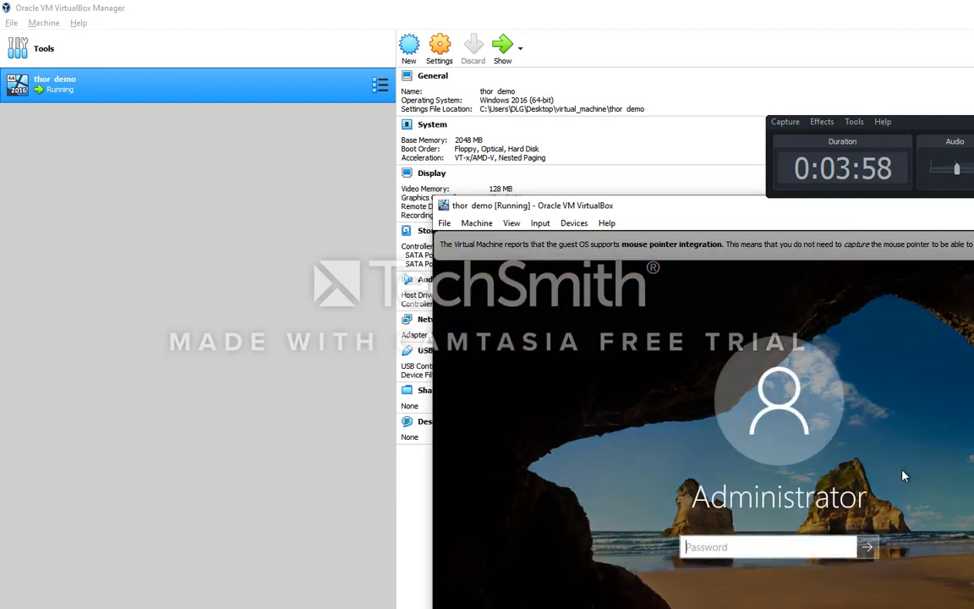
{"action": "type", "text": "•••"}
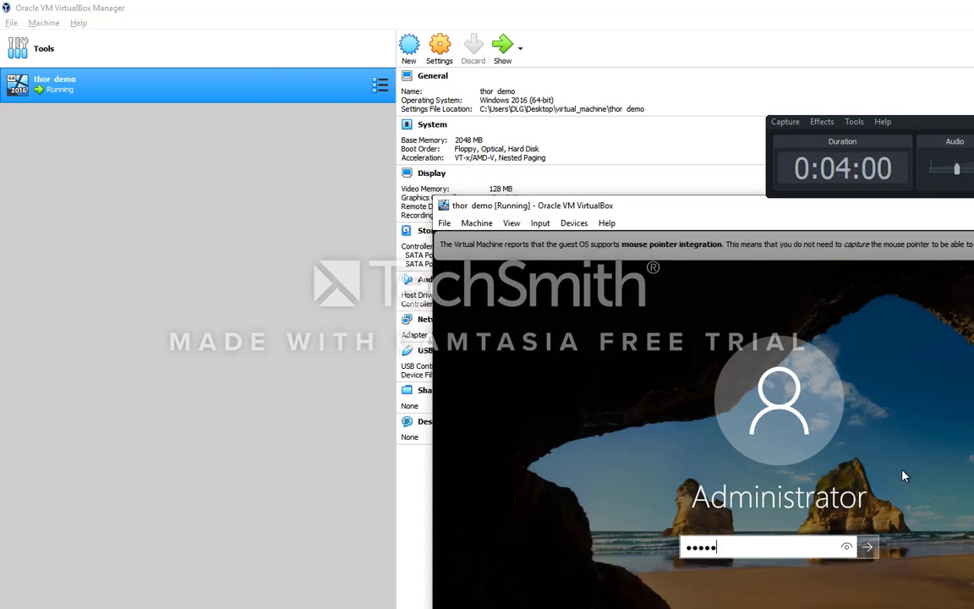
{"action": "type", "text": "•••"}
Sign in as Administrator to reach Server Manager, then switch to Camtasia.
{"action": "left_click", "coordinate": [867, 547]}
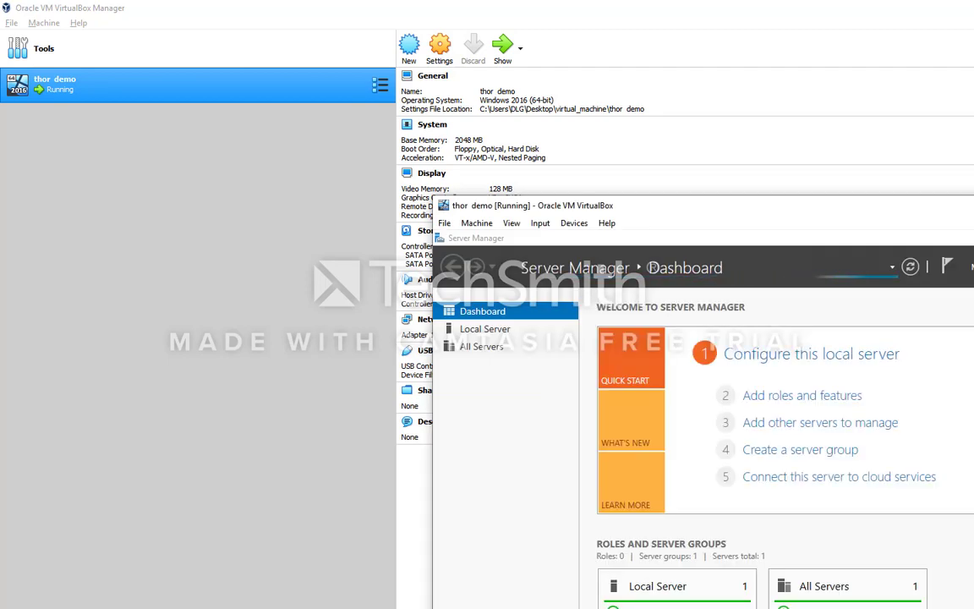
{"action": "key", "text": "alt+Tab"}
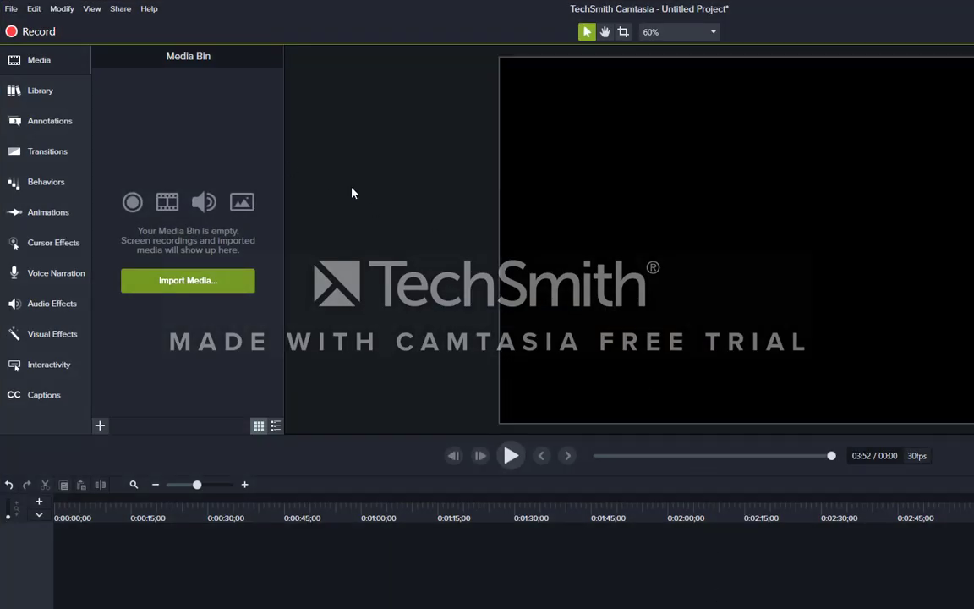
Bring the 'thor demo [Running]' VirtualBox window back to the front.
{"action": "key", "text": "alt+Tab"}
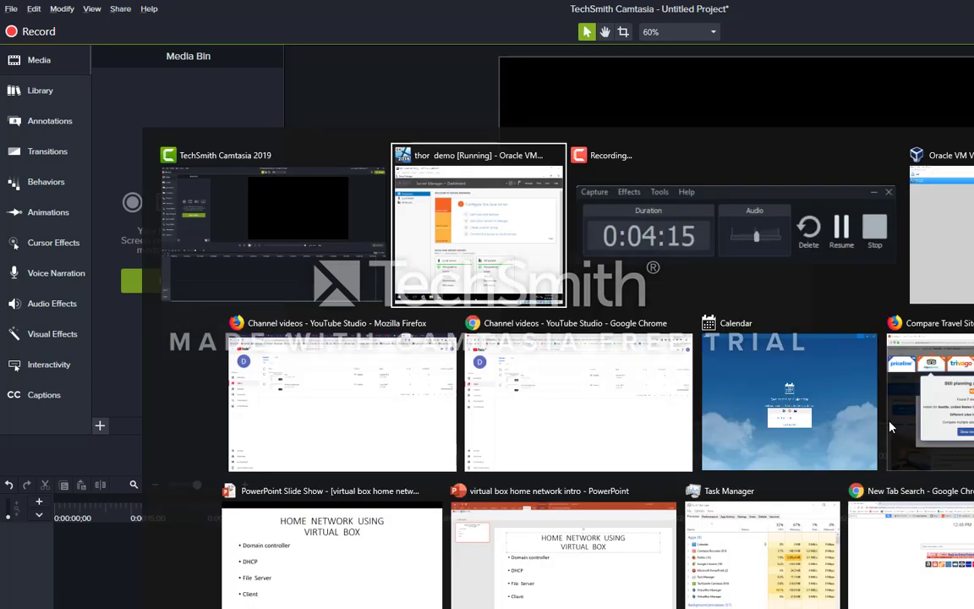
{"action": "key", "text": "Tab"}
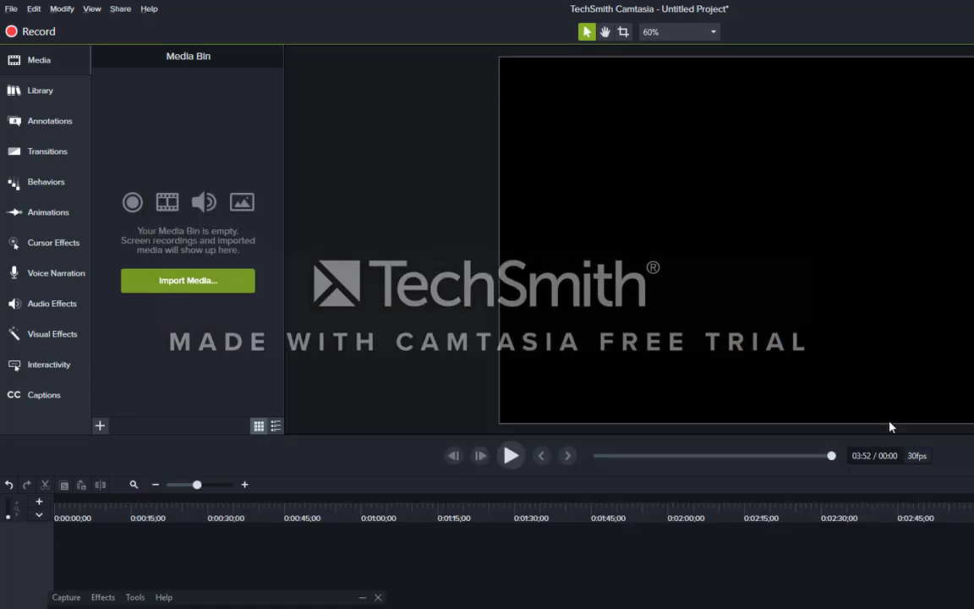
{"action": "key", "text": "alt+Tab"}
{"action": "key", "text": "Tab"}
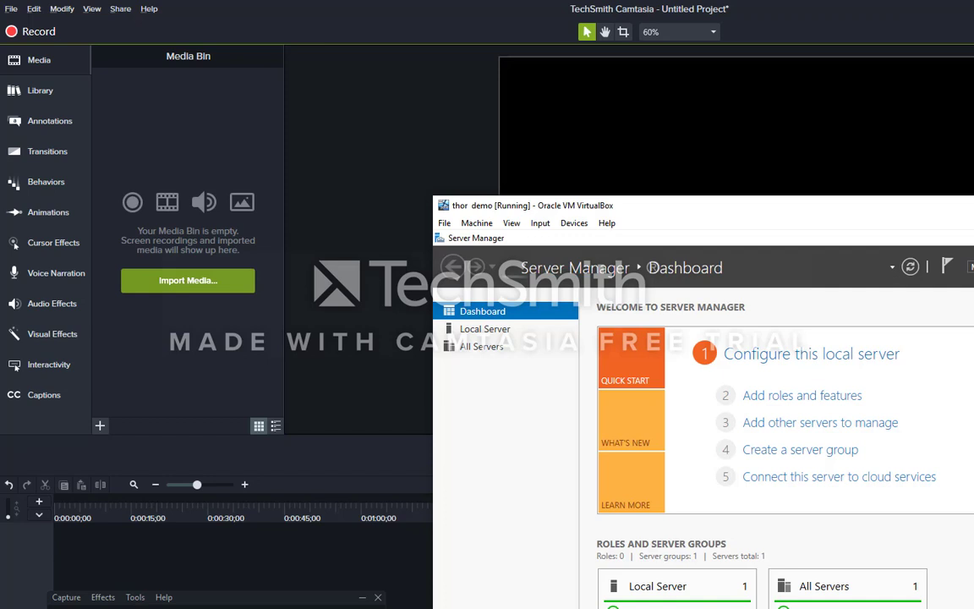
{"action": "left_click", "coordinate": [882, 350]}
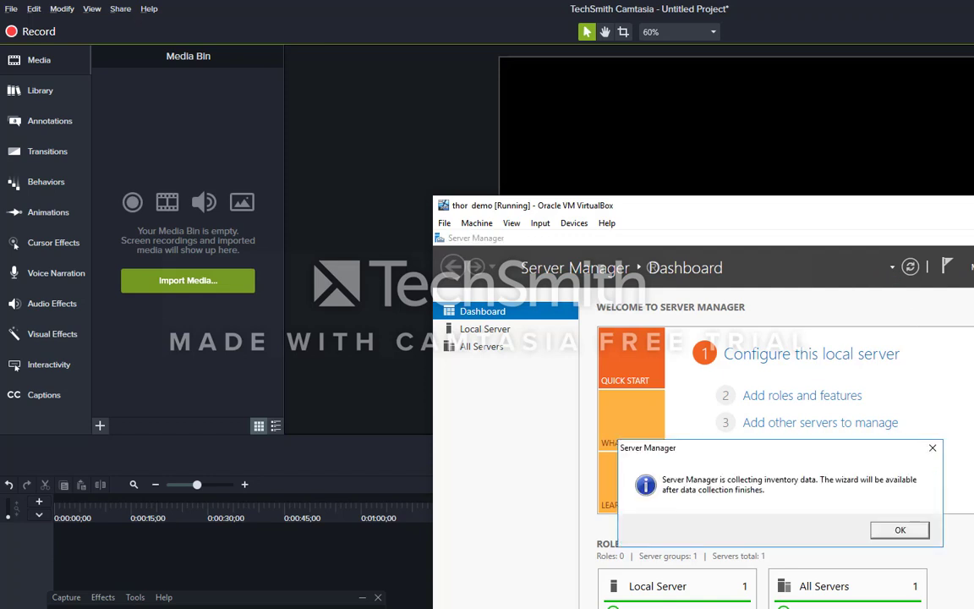
{"action": "left_click", "coordinate": [917, 533]}
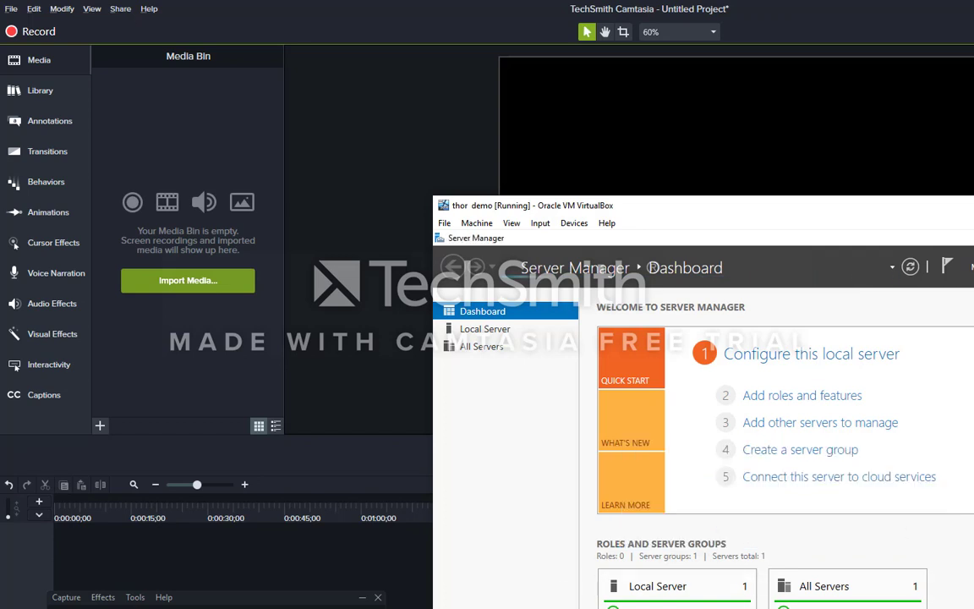